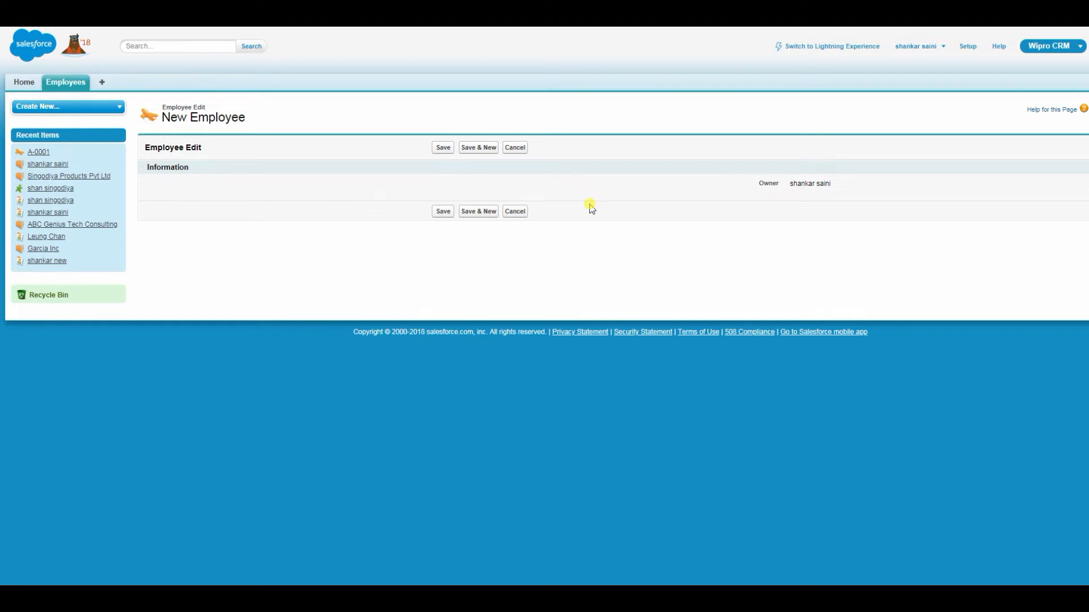
- Open the Employee custom object's definition from the setup area's list of custom objects
click(967, 47)
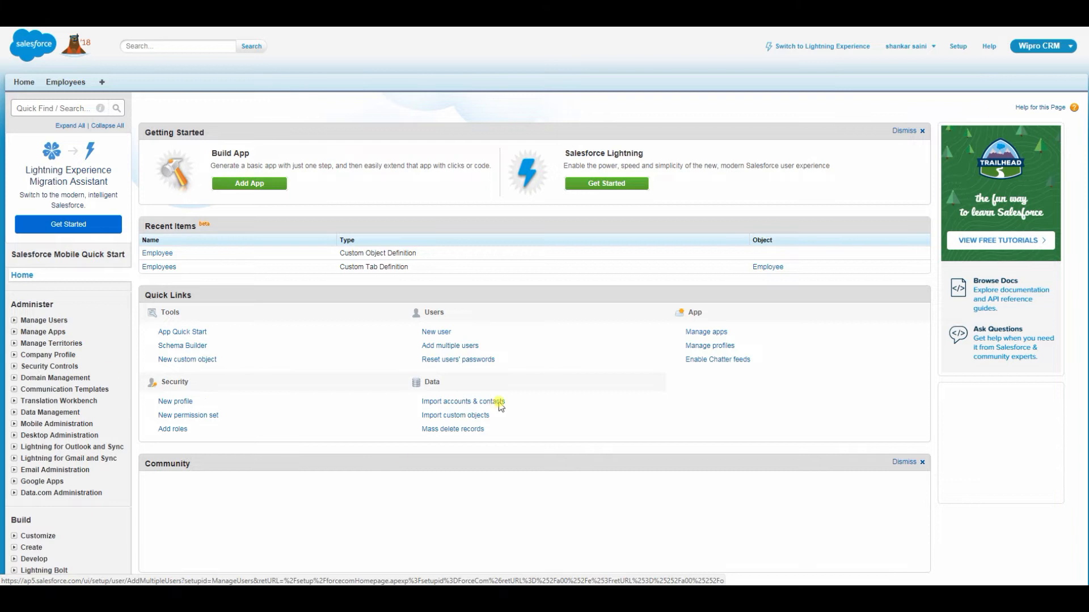
scroll(335, 365, down, 5)
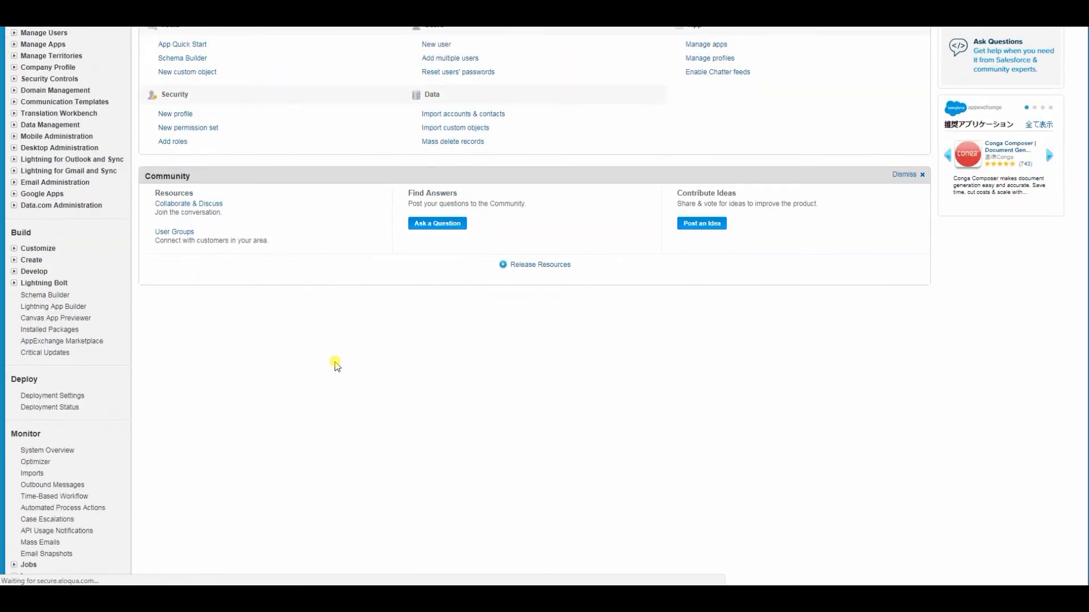
scroll(336, 365, down, 5)
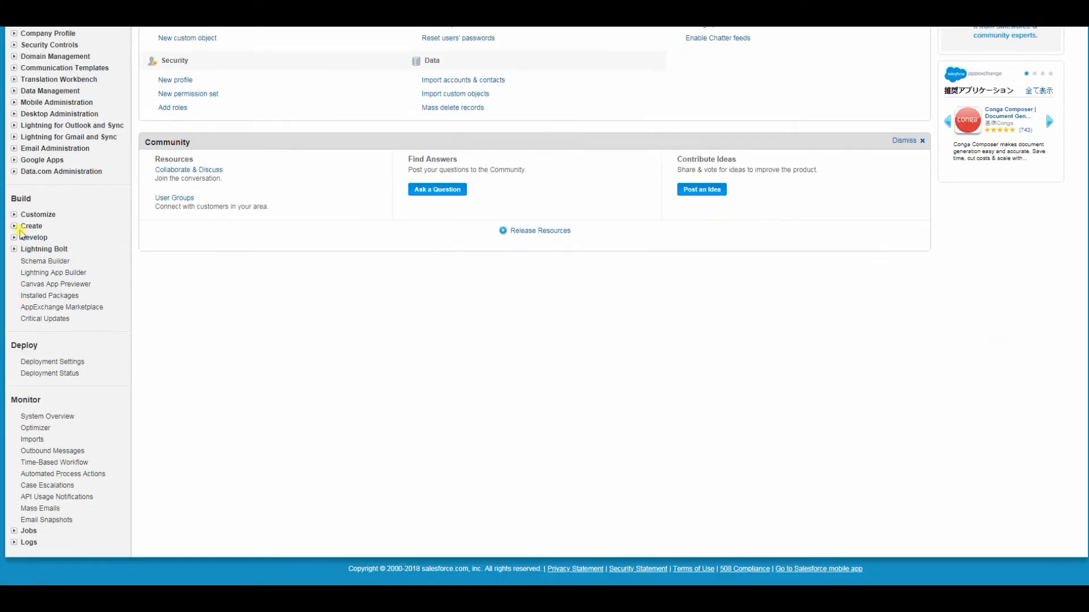
click(14, 226)
click(44, 273)
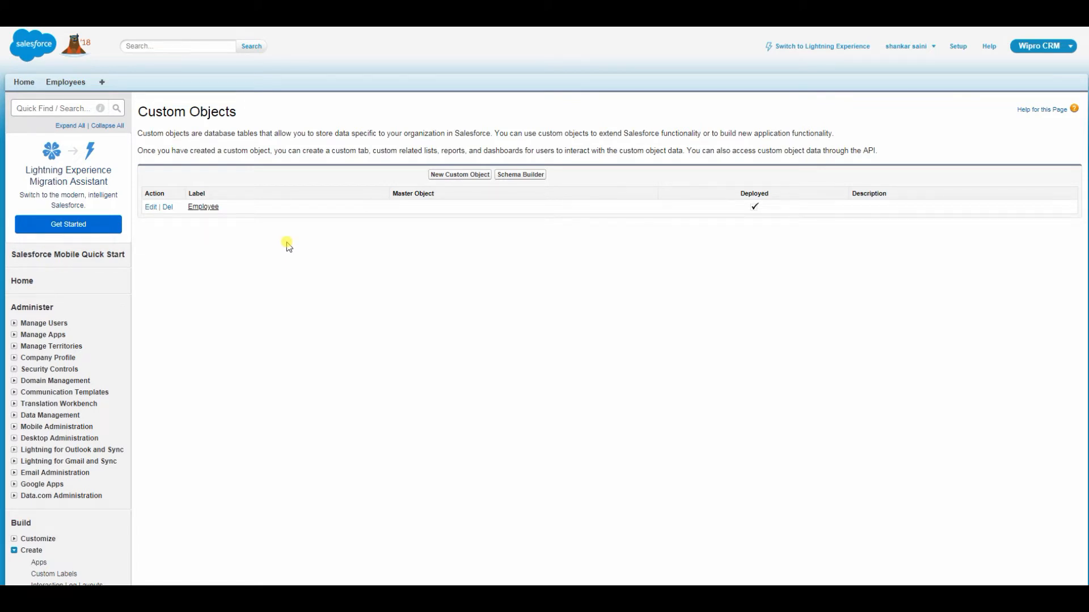
click(207, 209)
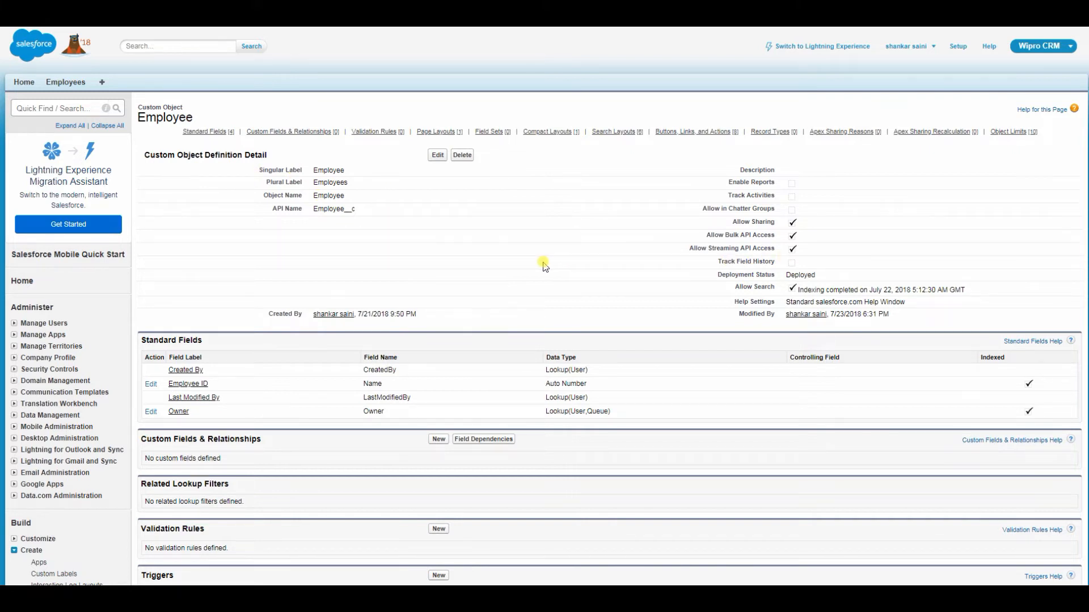
- Examine the Employee object's standard fields and its Custom Fields & Relationships section
drag(141, 340, 203, 340)
scroll(393, 290, down, 1)
scroll(393, 290, down, 2)
click(311, 229)
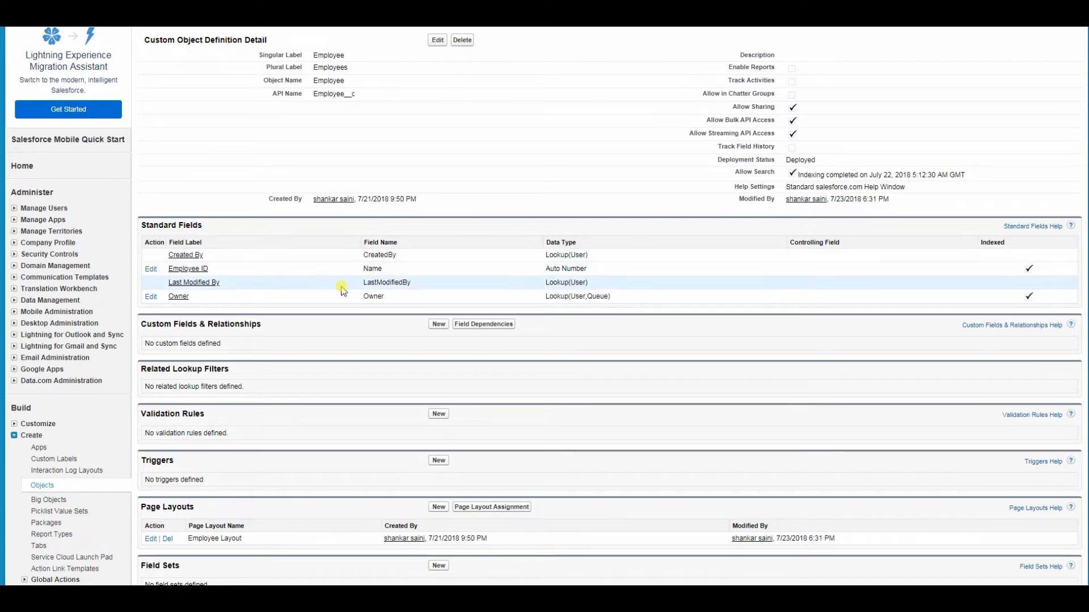
double_click(374, 296)
double_click(379, 254)
double_click(381, 281)
click(426, 282)
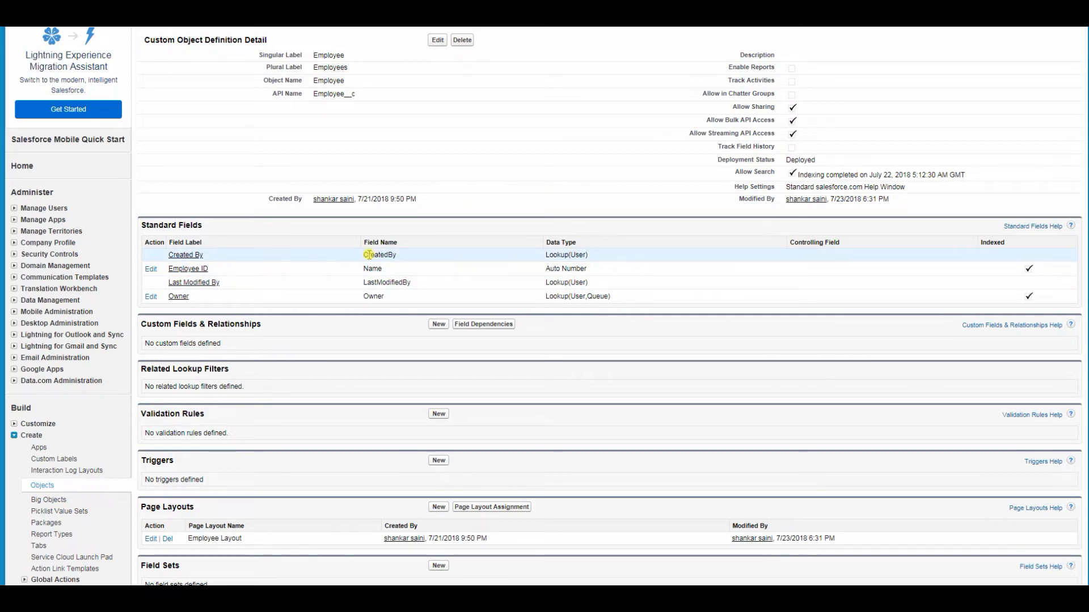
drag(151, 324, 265, 327)
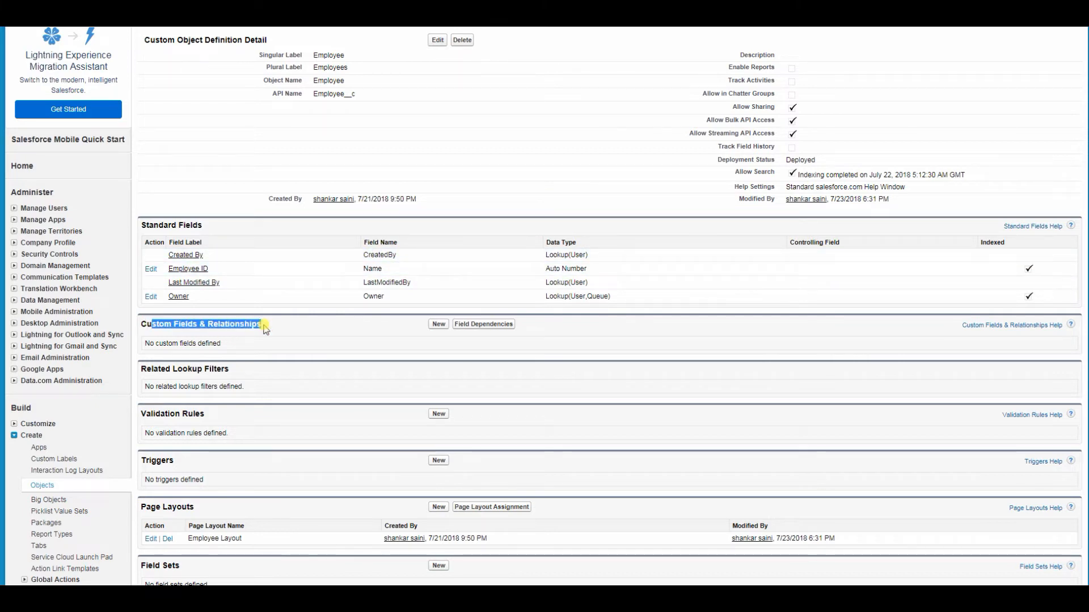
click(264, 327)
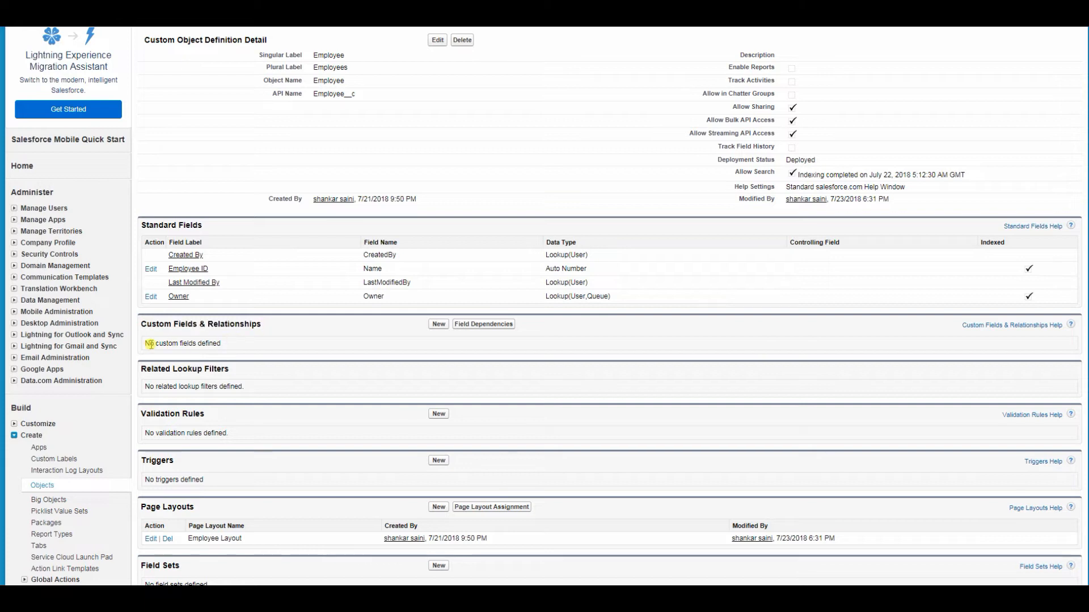
- Start a new custom field for the Employee object and look through the available data types
click(438, 326)
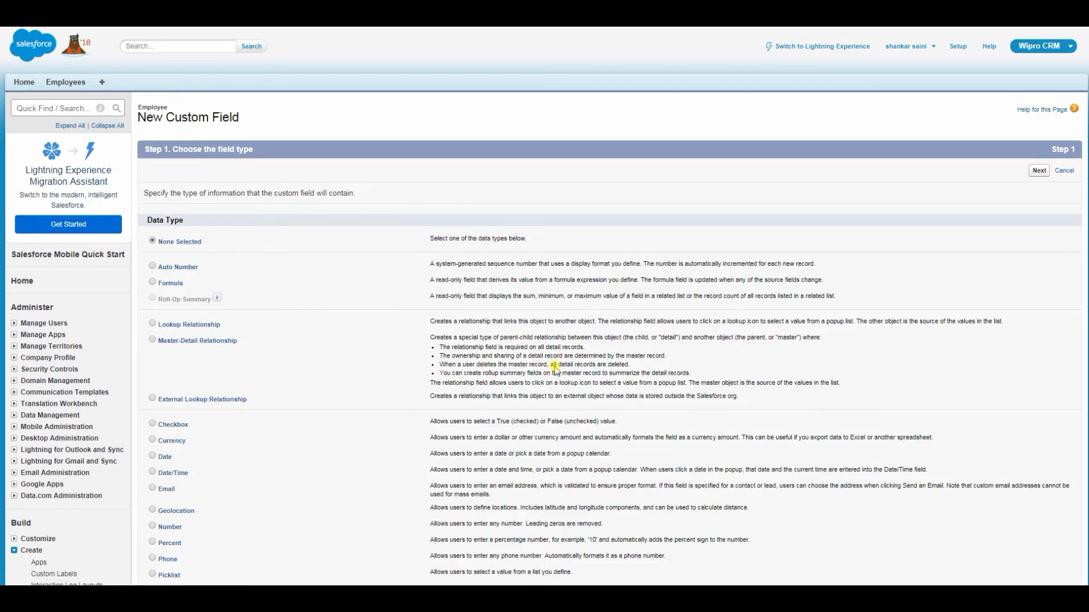
scroll(555, 369, down, 4)
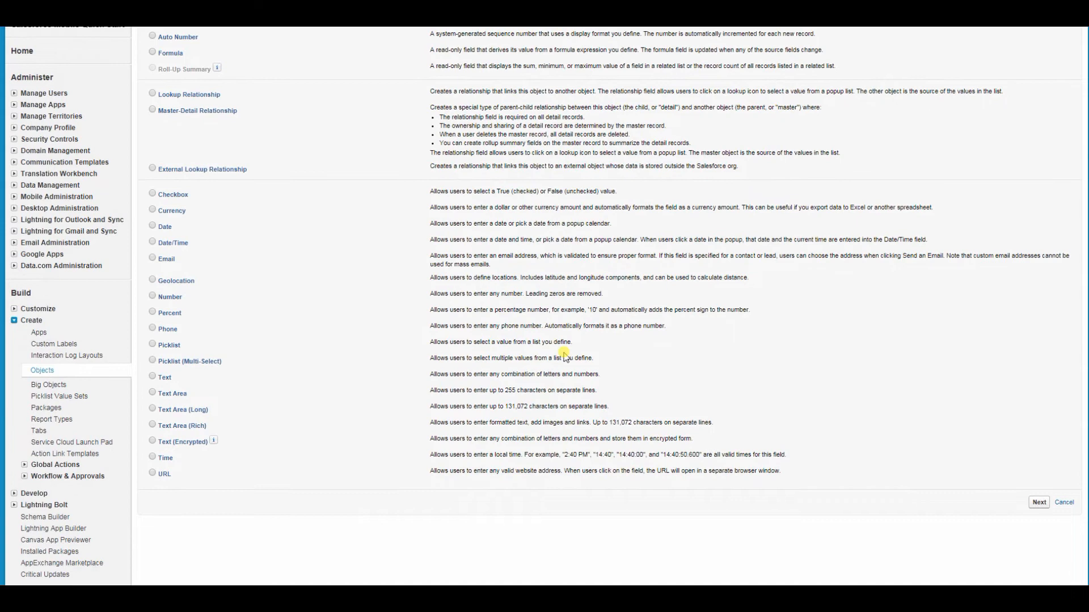
scroll(565, 356, up, 2)
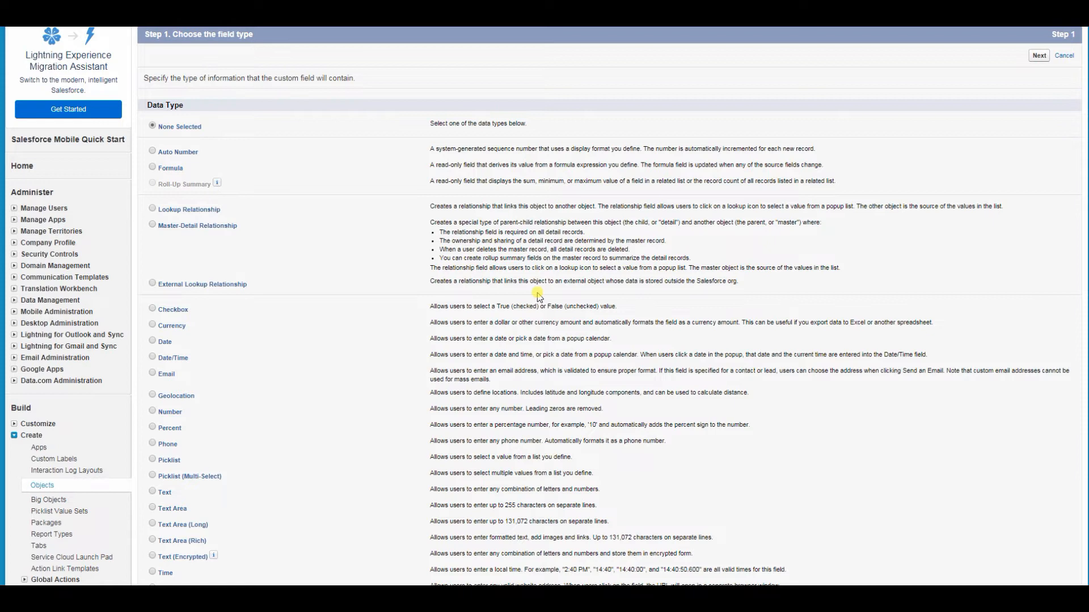
scroll(538, 296, down, 5)
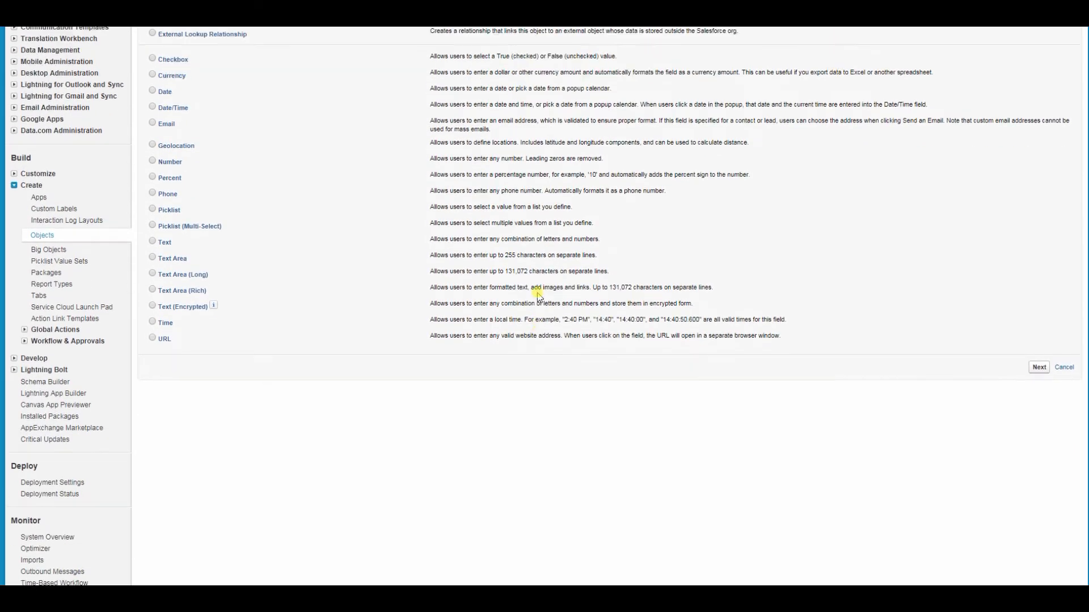
scroll(538, 296, up, 1)
drag(150, 73, 261, 360)
click(244, 406)
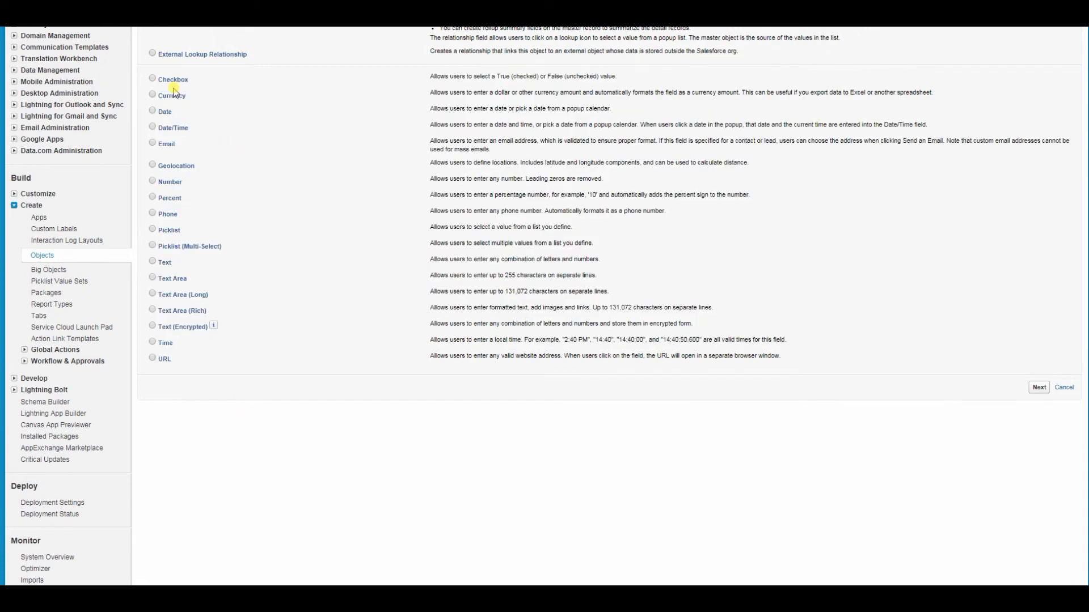
- Examine the field data types from Checkbox and Currency through Picklist (Multi-Select)
drag(165, 80, 208, 90)
click(201, 98)
drag(185, 96, 161, 97)
drag(182, 115, 158, 173)
drag(209, 185, 157, 185)
drag(199, 200, 158, 198)
drag(192, 216, 152, 215)
drag(243, 228, 163, 236)
drag(226, 247, 158, 247)
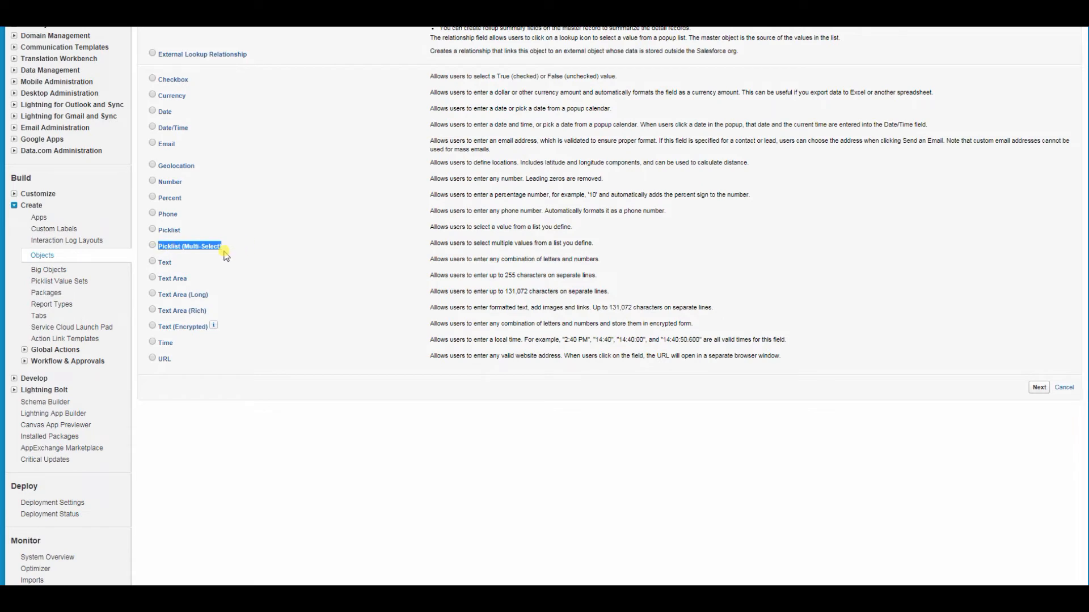
- Examine the Text, Text Area, Text (Encrypted), Time and URL data types
drag(180, 262, 157, 264)
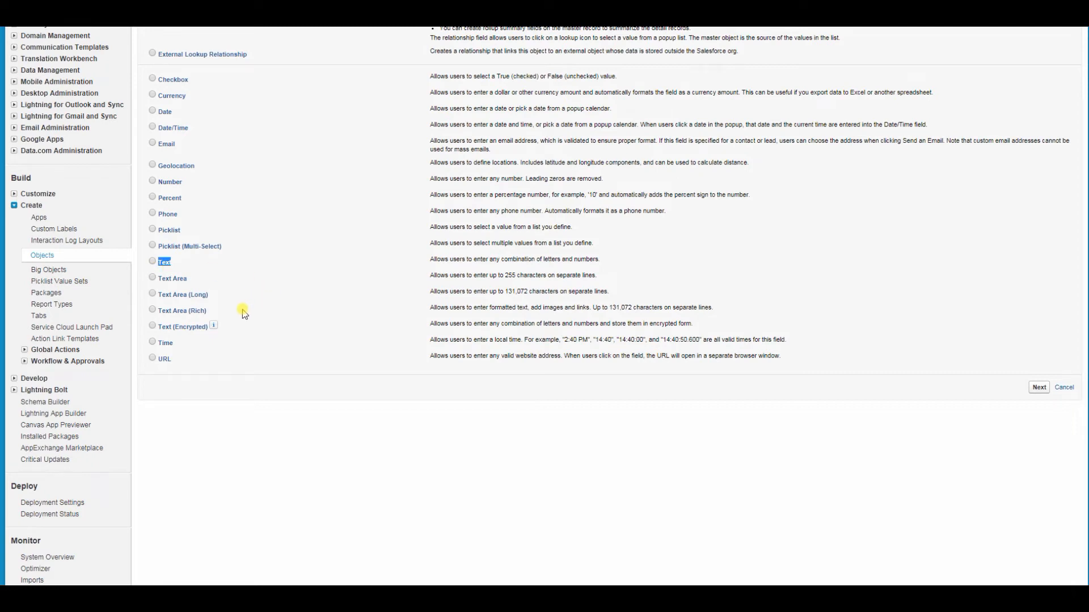
drag(207, 306, 159, 274)
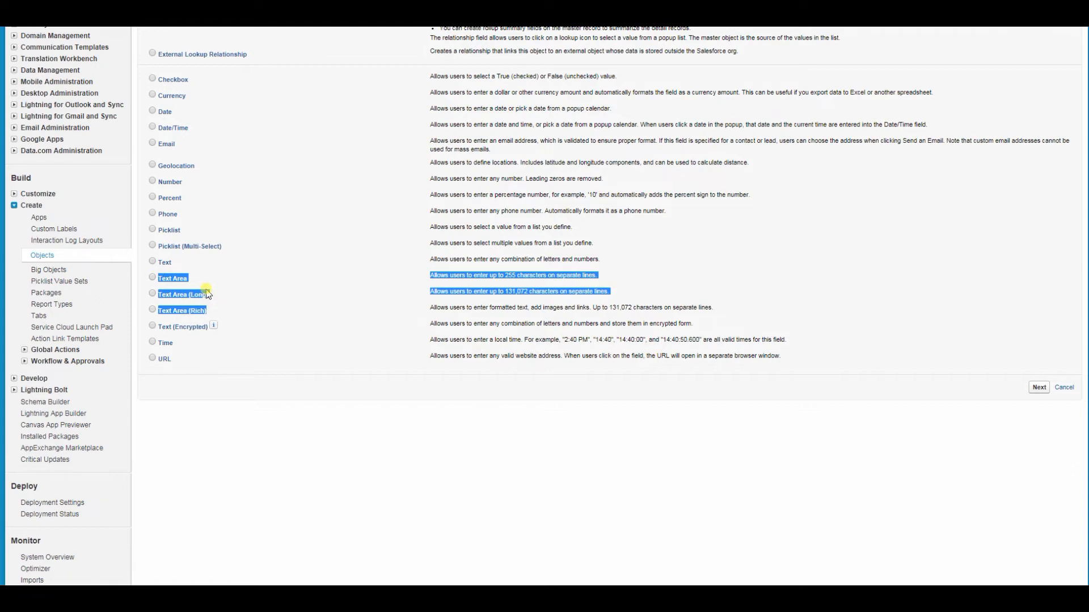
drag(243, 336, 193, 334)
click(231, 350)
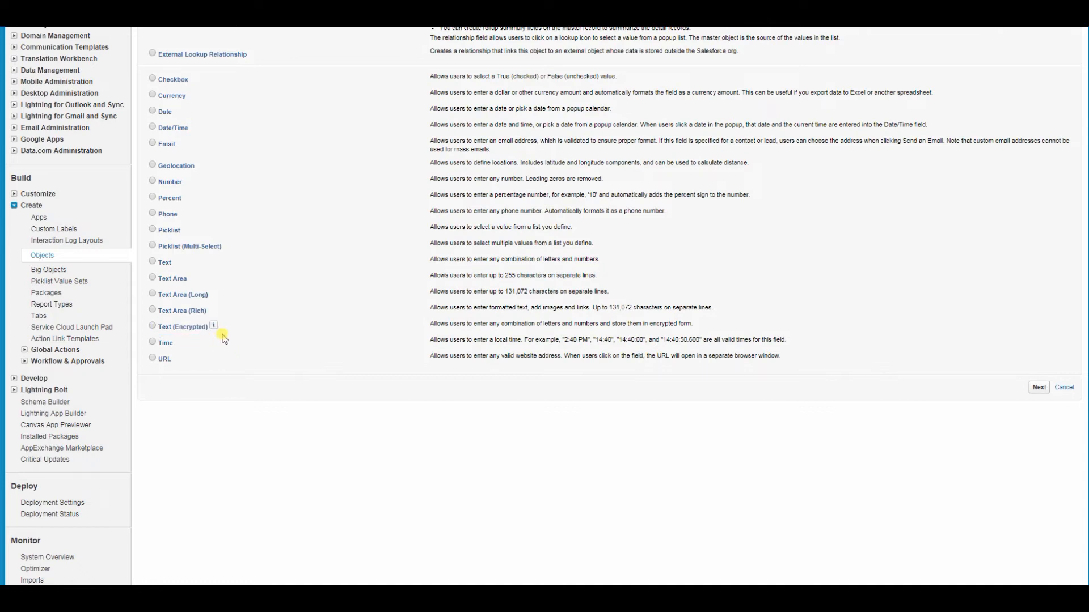
double_click(168, 344)
click(207, 377)
double_click(164, 361)
- Choose Text as the new field's data type and continue to the field details
scroll(265, 384, up, 4)
scroll(266, 384, down, 3)
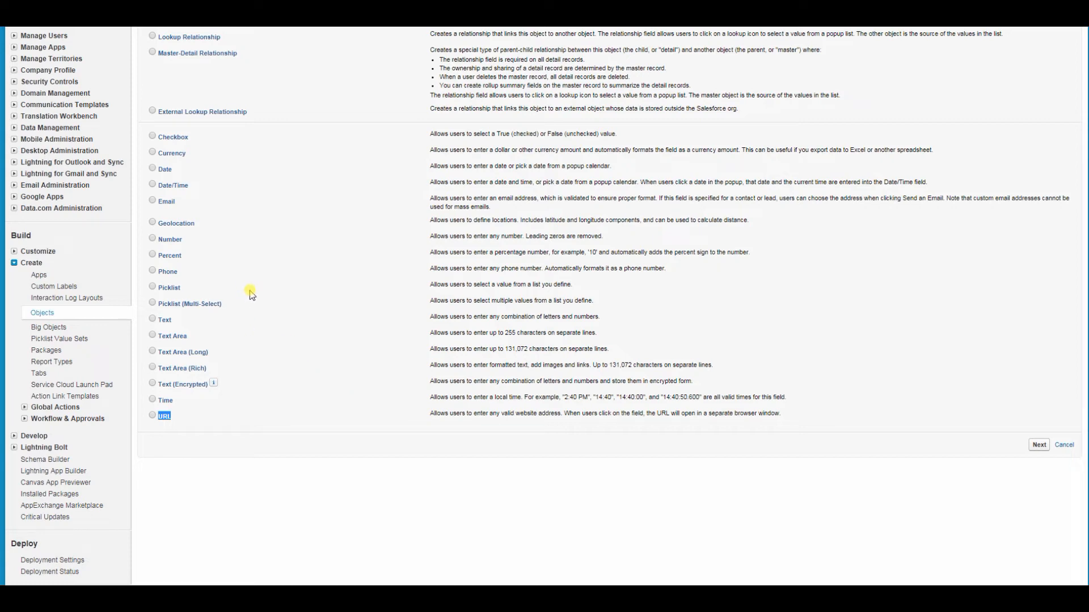
click(152, 319)
click(261, 328)
click(1039, 445)
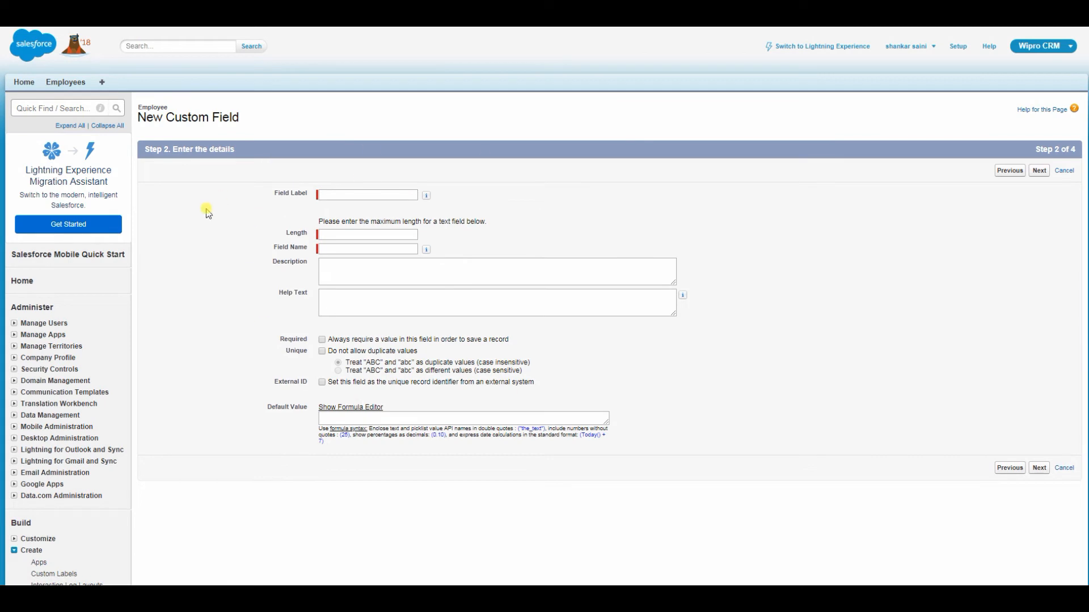
- Set the field label to Name and the maximum length to 50, letting the field name fill in as Name
click(338, 195)
click(340, 234)
click(350, 233)
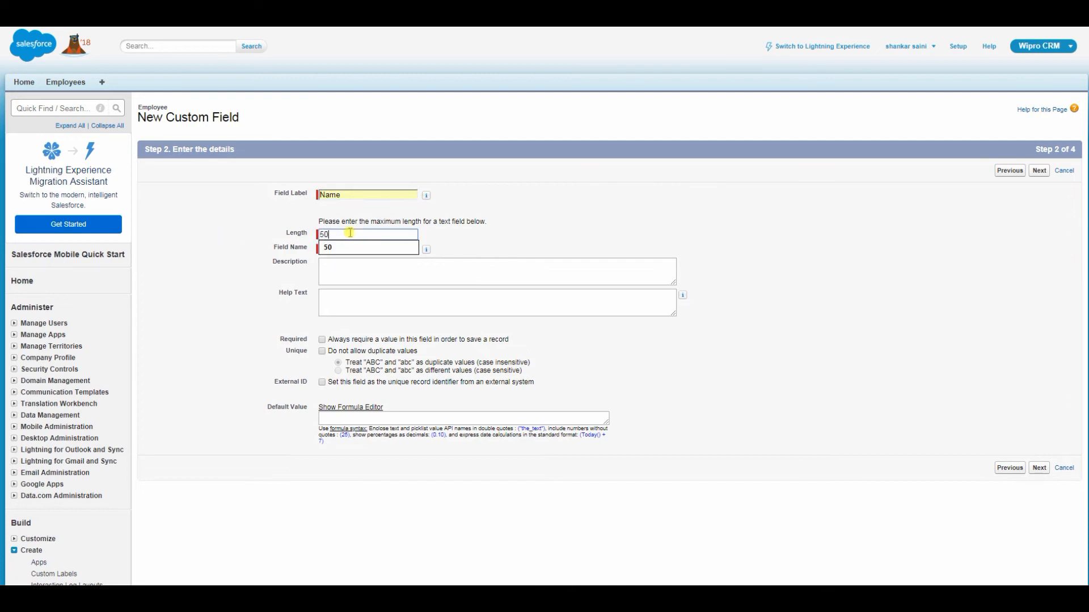
drag(274, 247, 305, 250)
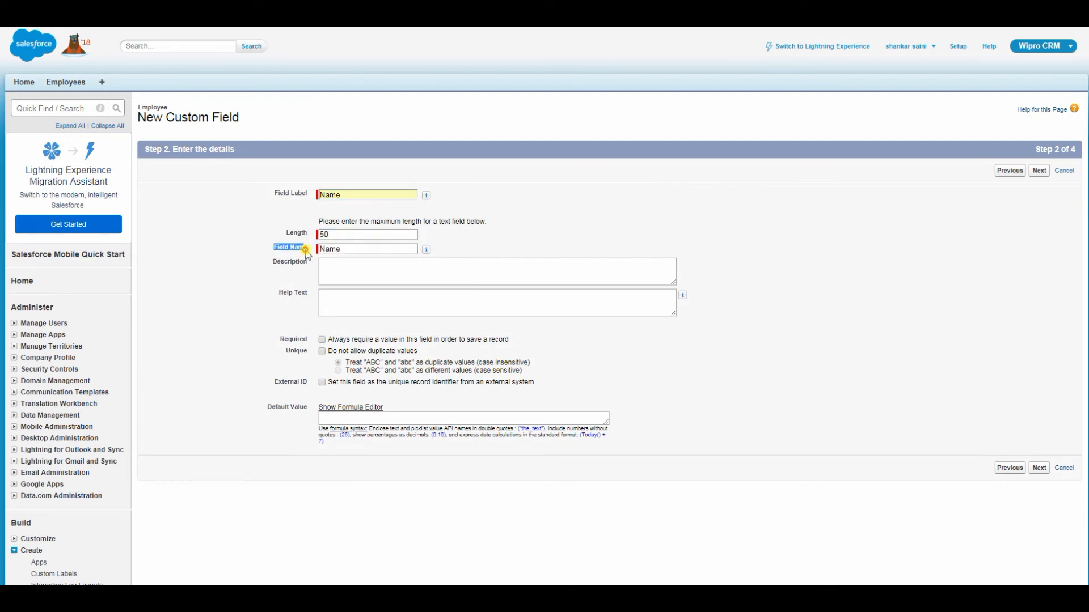
click(265, 278)
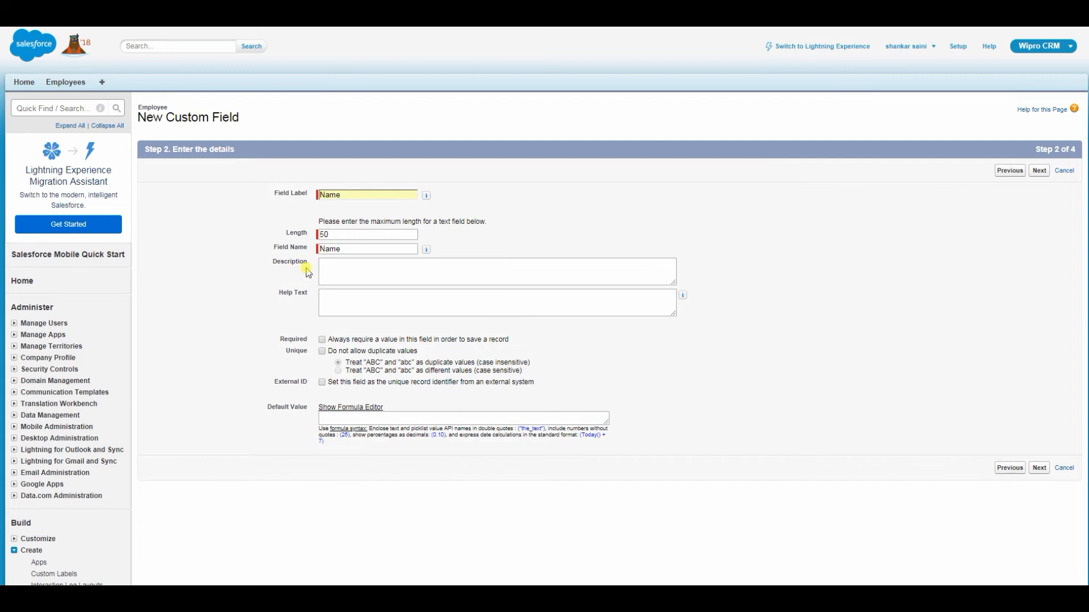
- Enter "first time created" as the field's description and "help text" as its help text
click(334, 265)
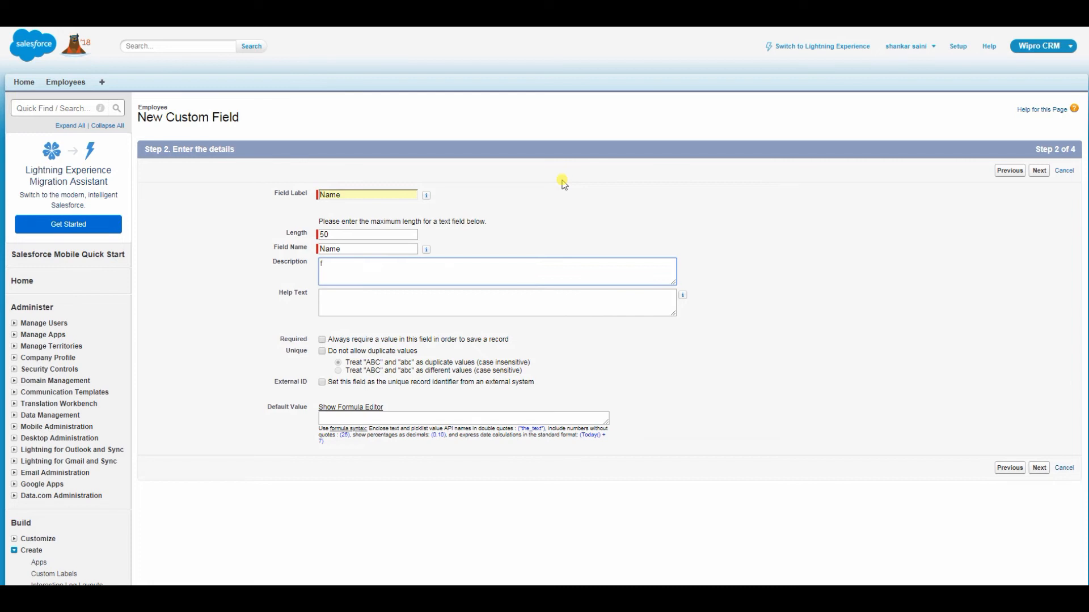
text(st time created)
key(Tab)
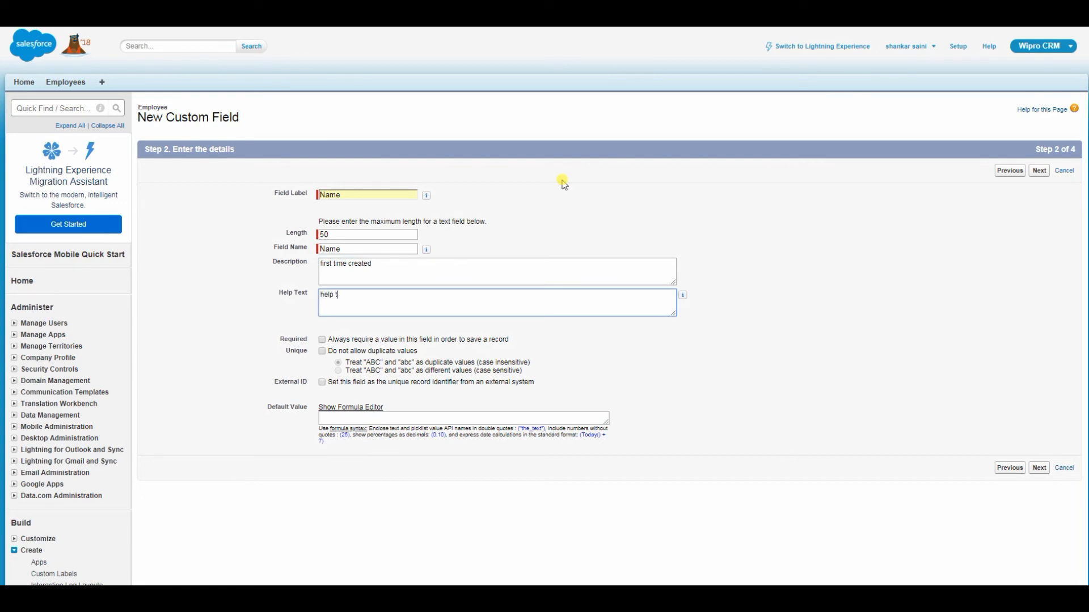
- Try the Required and Unique options for the Name field
drag(278, 339, 428, 339)
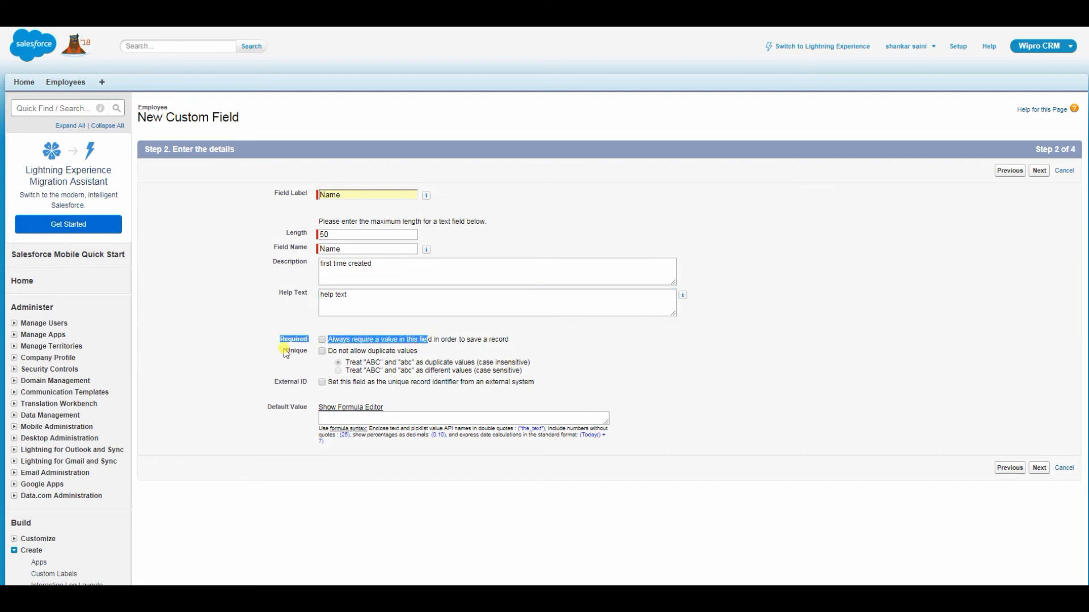
click(321, 341)
click(248, 357)
click(322, 352)
click(322, 352)
click(321, 353)
click(321, 352)
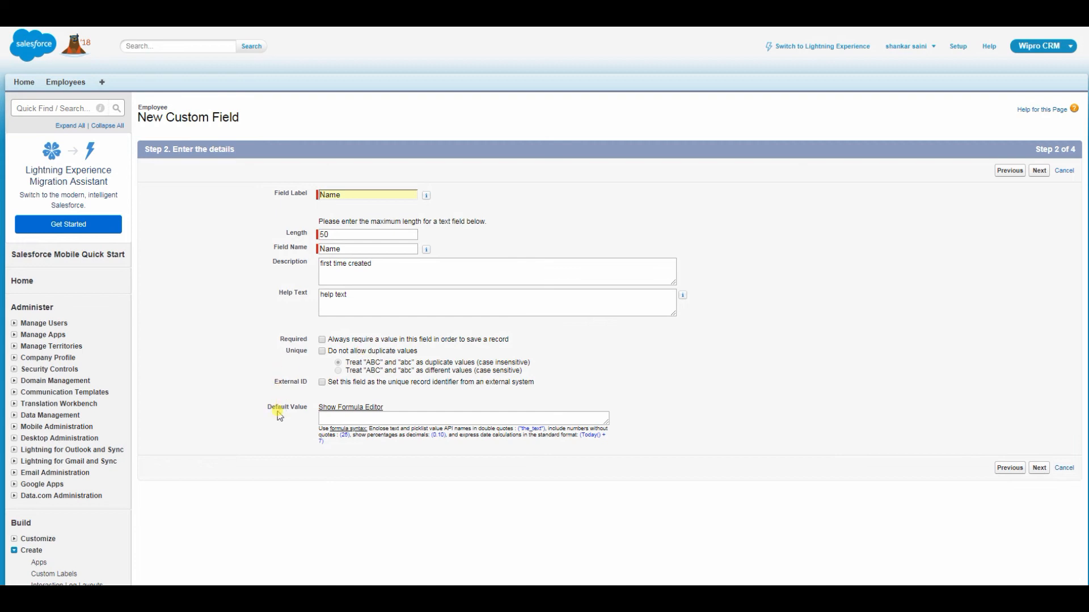
- Try a sample name as the field's default value, then clear it
drag(264, 408, 300, 418)
click(358, 419)
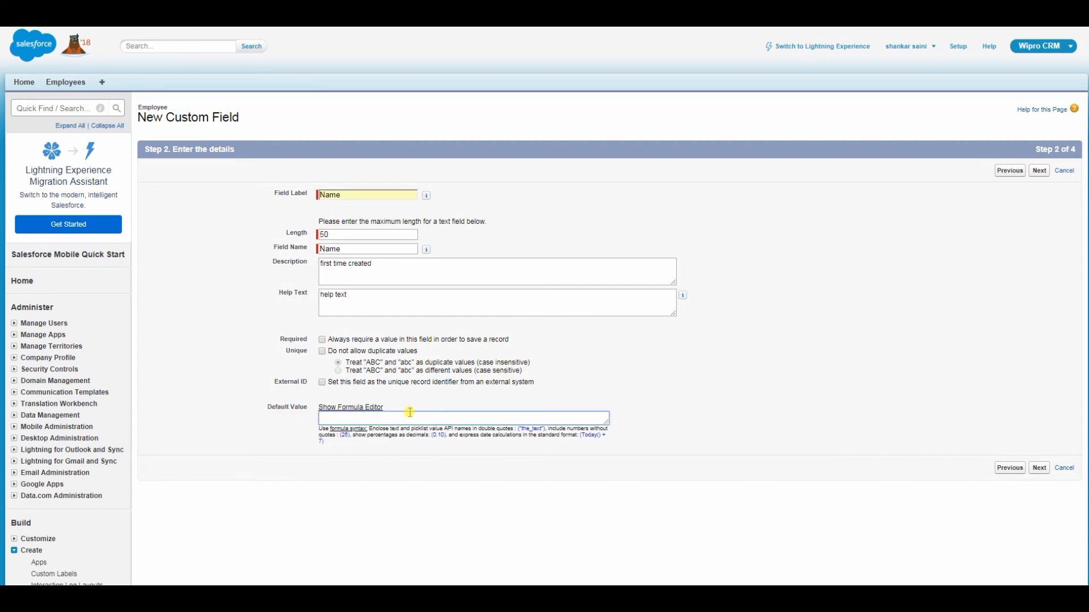
text('johan)
key(BackSpace)
key(BackSpace)
key(BackSpace)
key(BackSpace)
key(BackSpace)
- Continue to field-level security, make the Name field visible to all profiles and proceed to the page layouts
click(1046, 470)
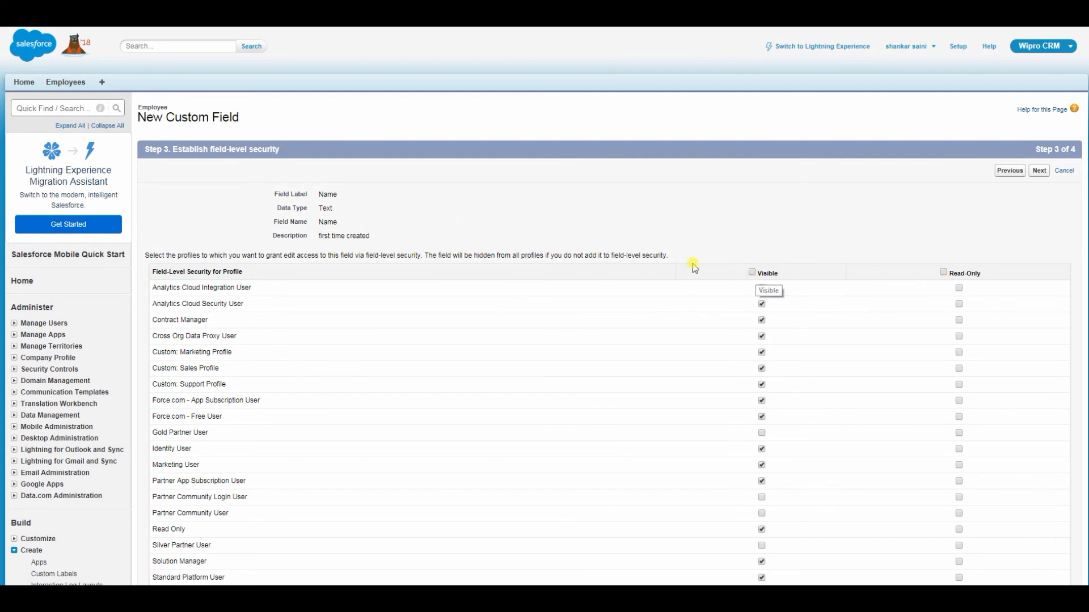
scroll(577, 271, down, 3)
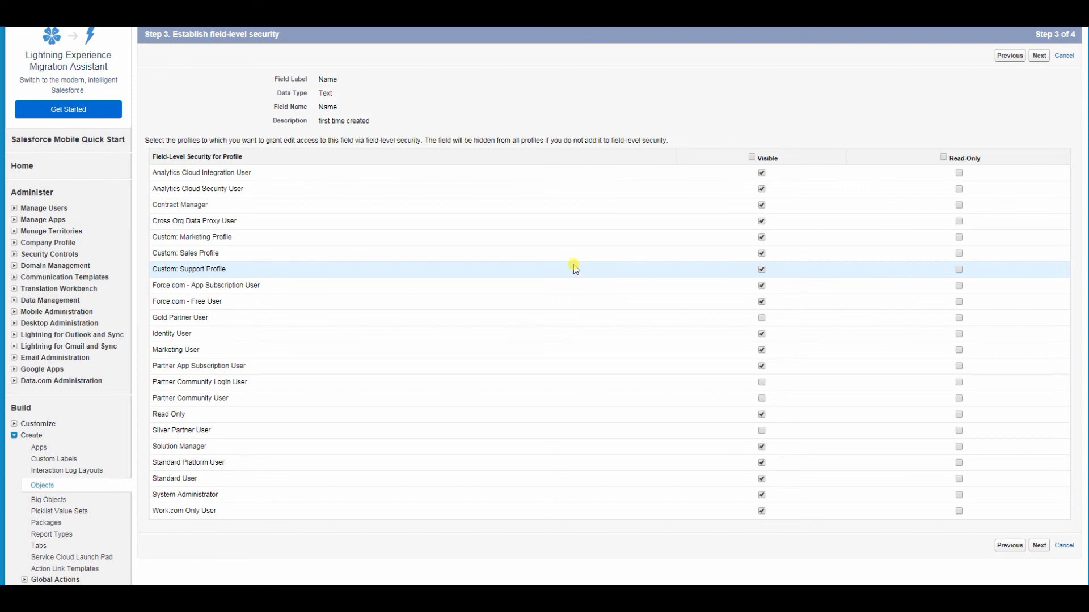
click(970, 158)
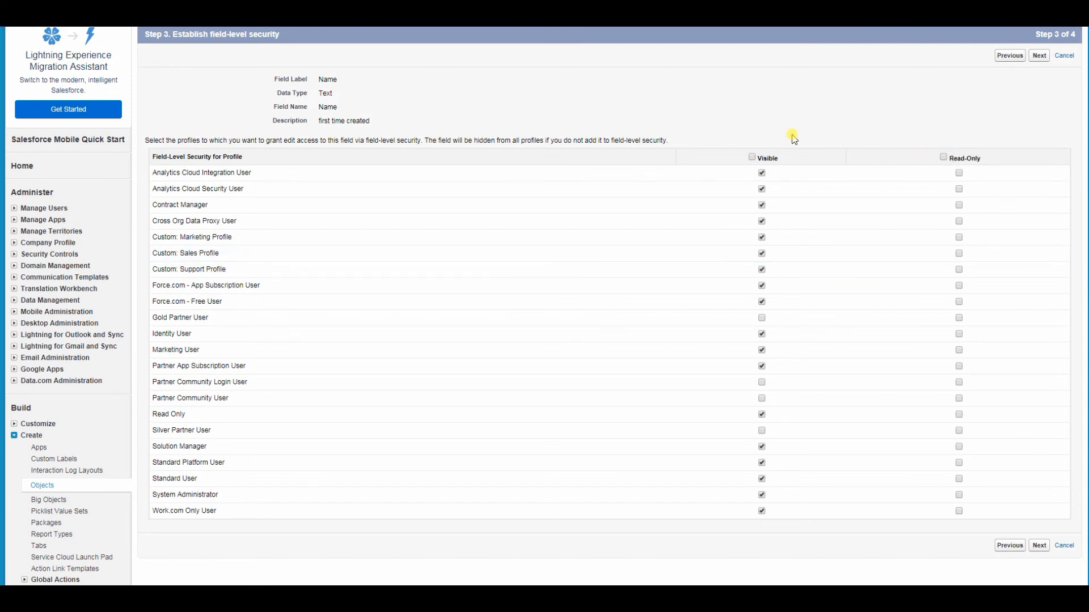
click(753, 157)
click(1040, 547)
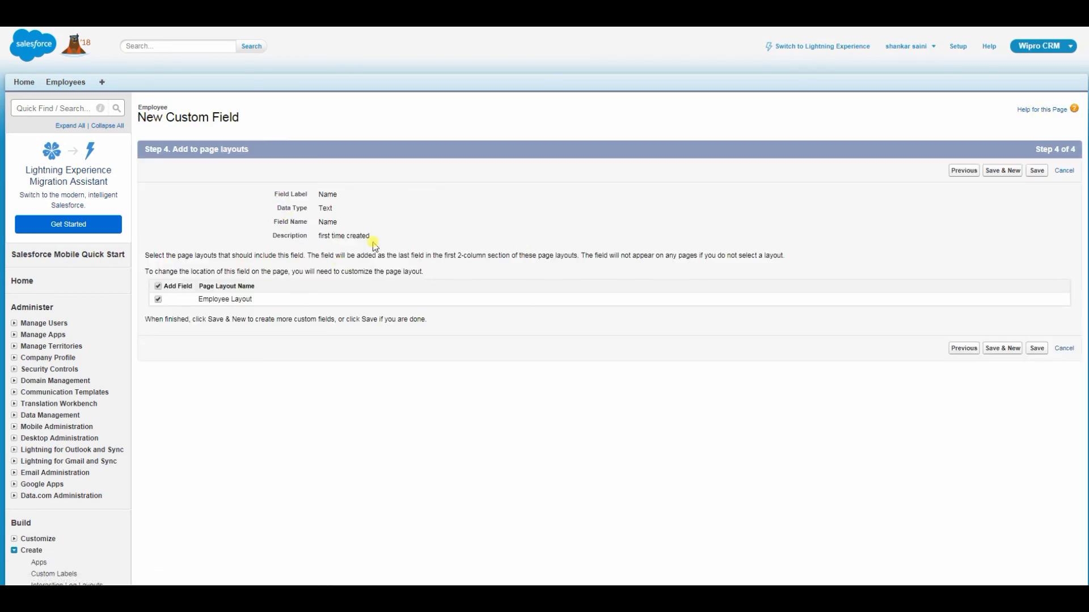
- Save the Name field with the Employee Layout selected and check it among the object's custom fields
drag(256, 300, 214, 301)
click(767, 373)
click(1037, 348)
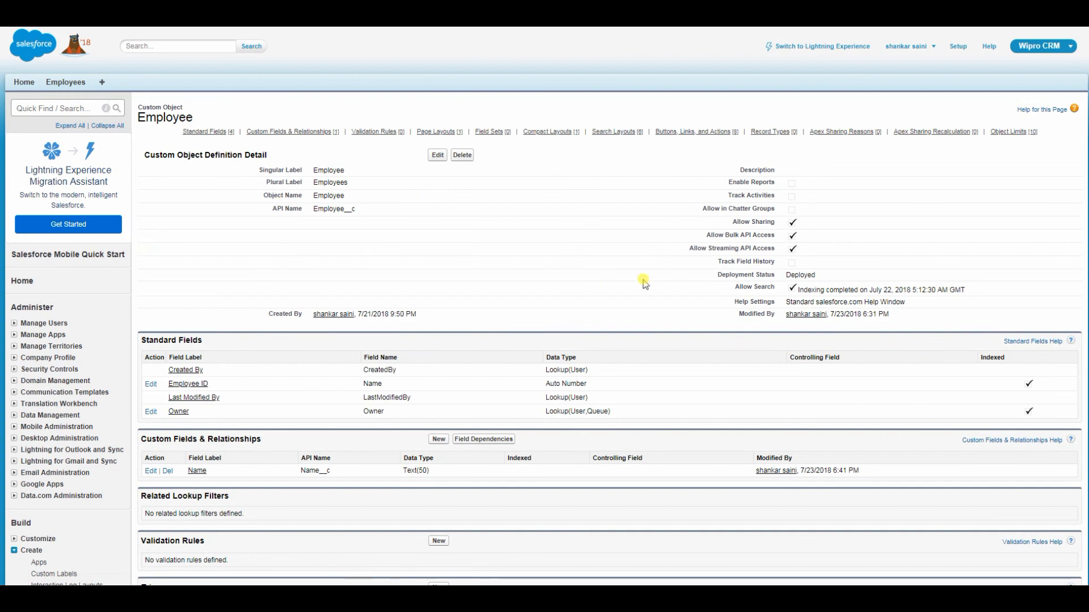
drag(211, 470, 150, 475)
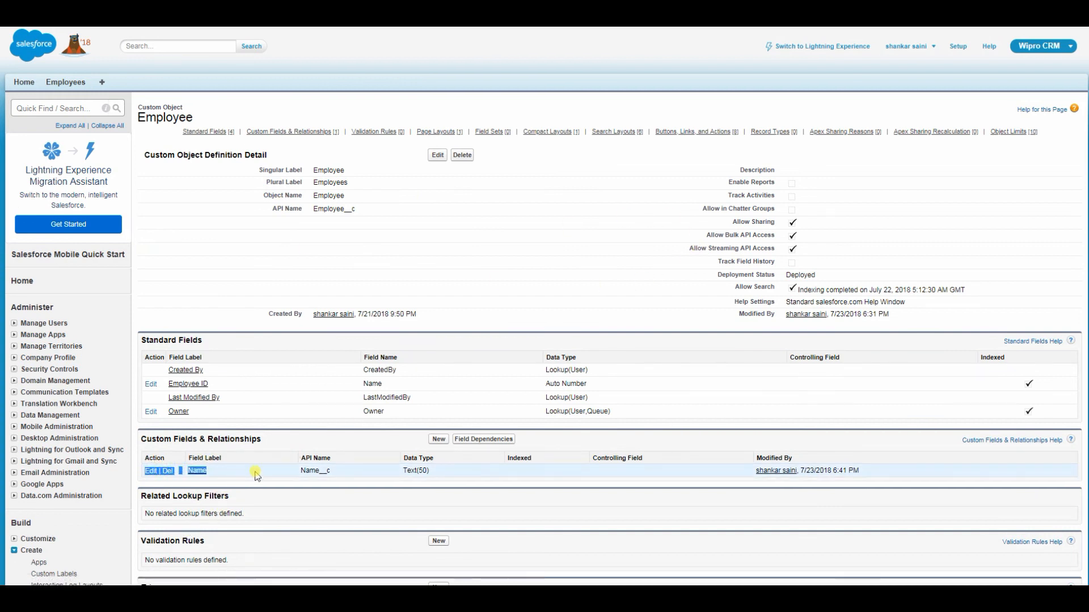
scroll(255, 399, down, 2)
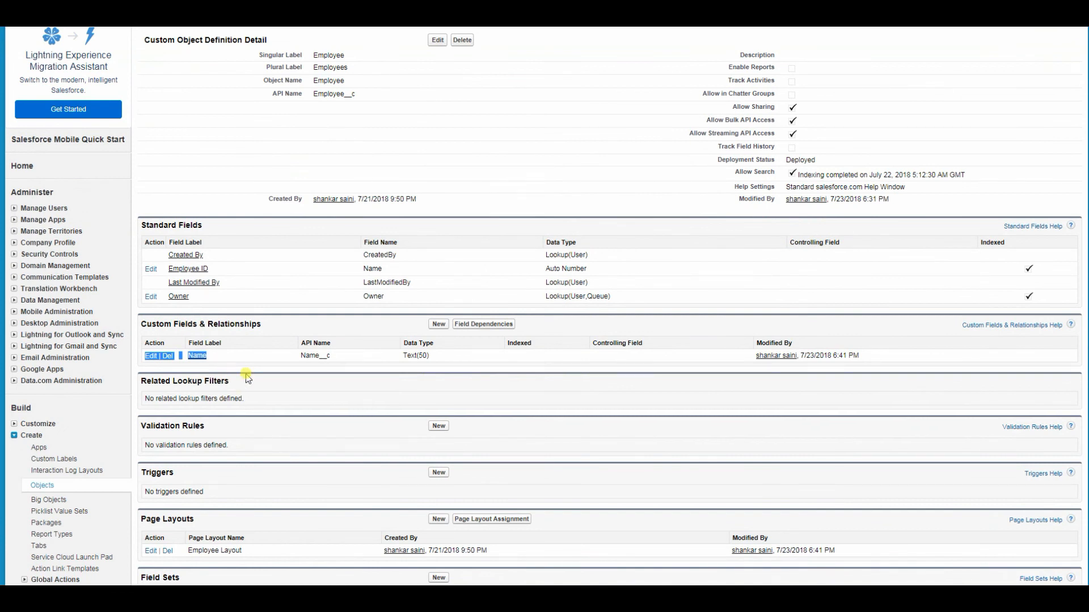
- Create and save a new Employee record with a sample first name in the Name field, and check its Employee ID and creation details
scroll(246, 378, up, 2)
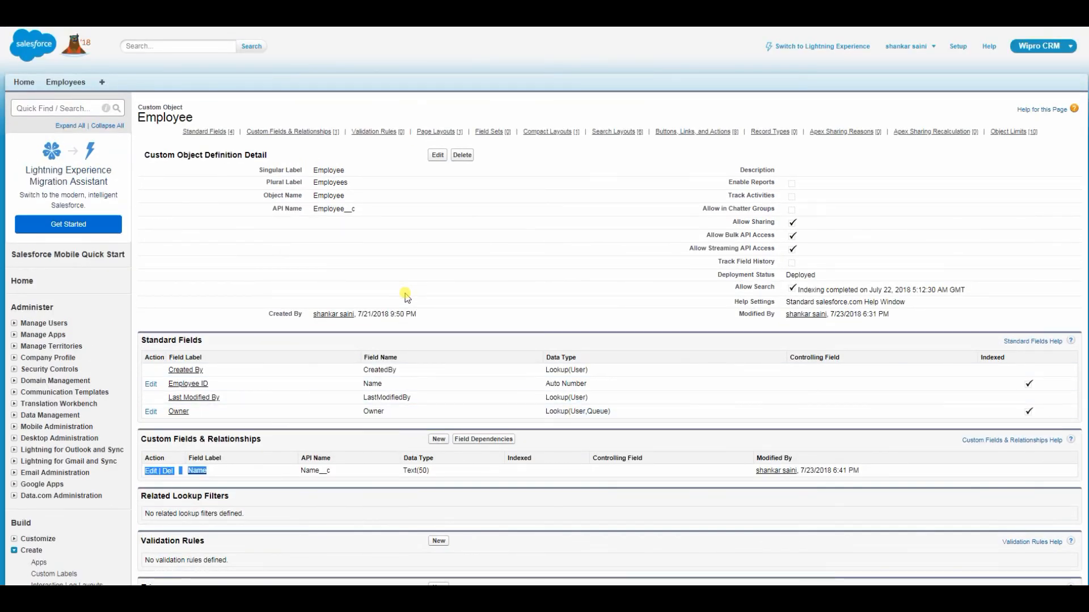
click(470, 323)
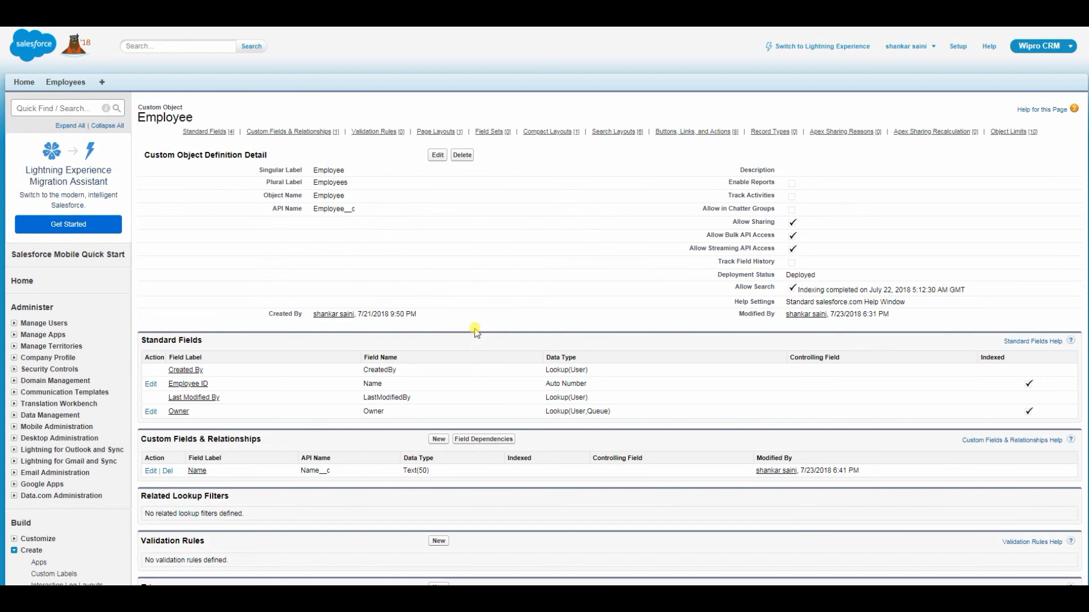
click(64, 86)
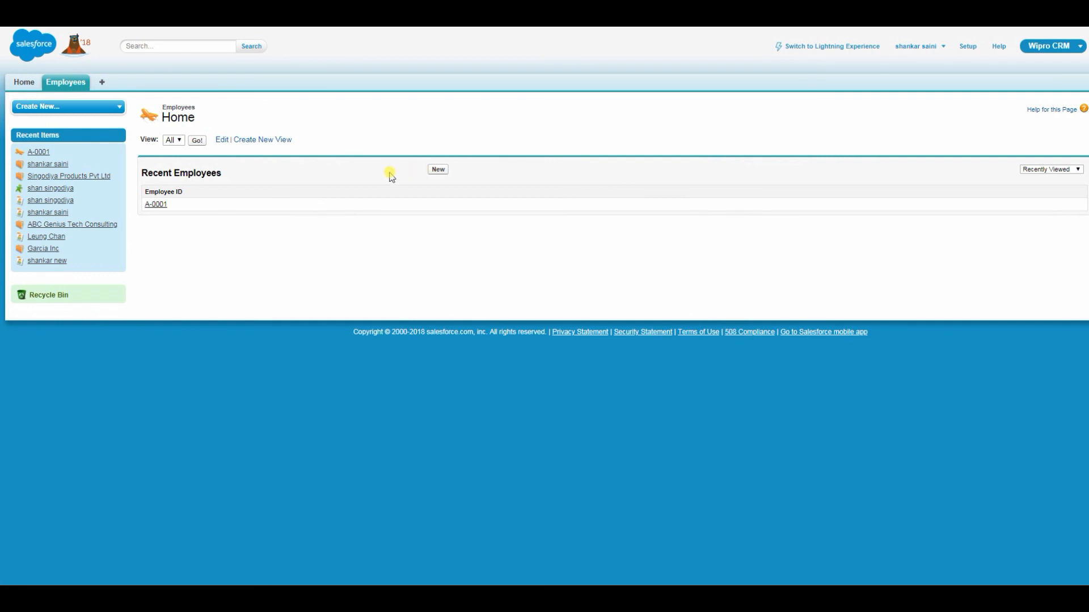
click(438, 170)
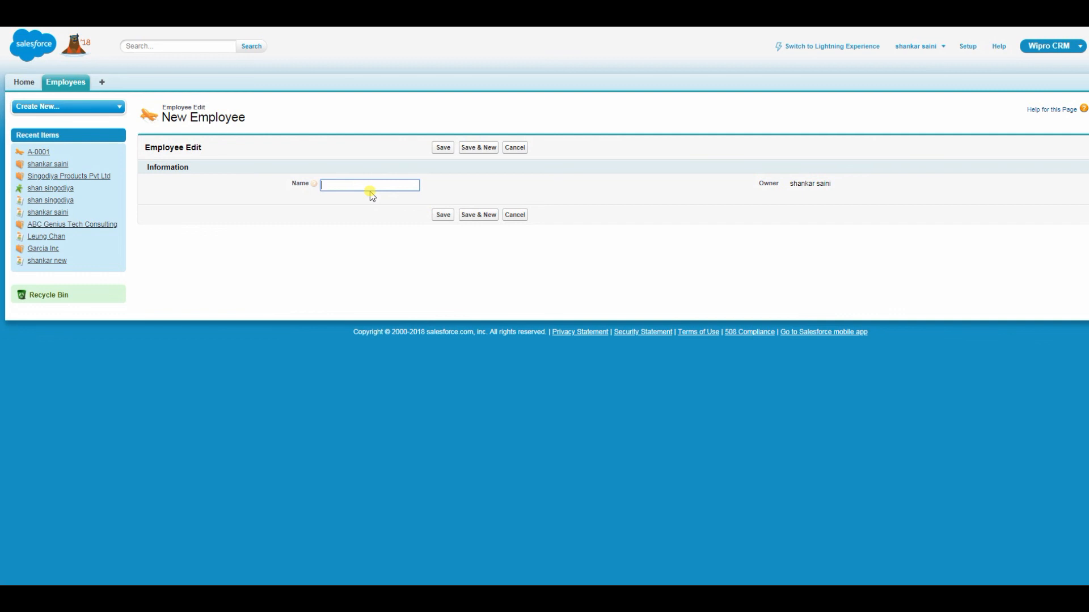
text(john)
click(443, 217)
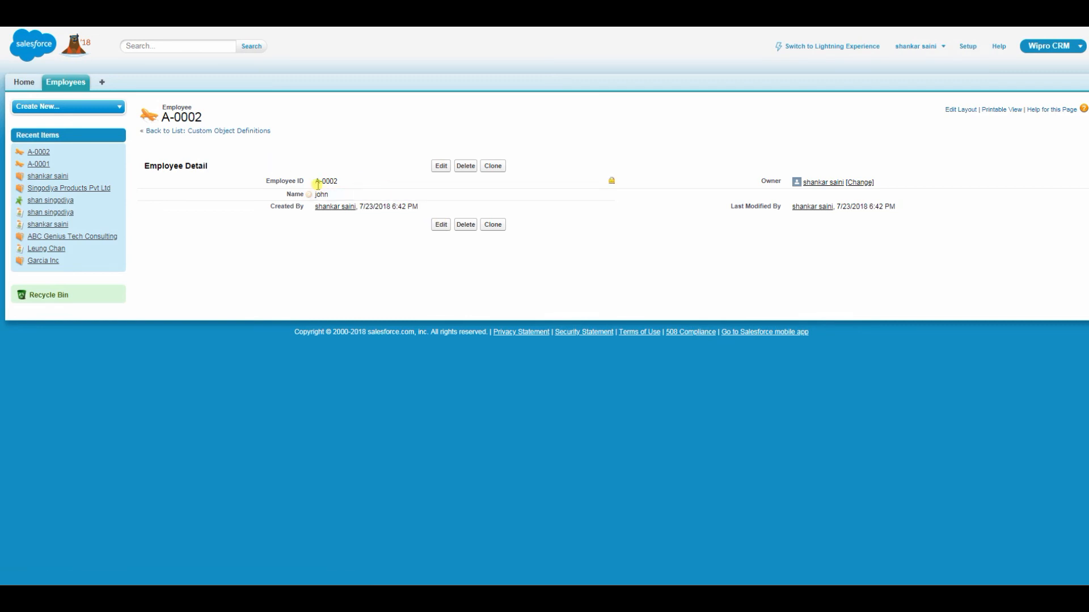
mouse_move(346, 182)
mouse_down()
mouse_move(284, 181)
mouse_move(338, 180)
mouse_up()
click(346, 158)
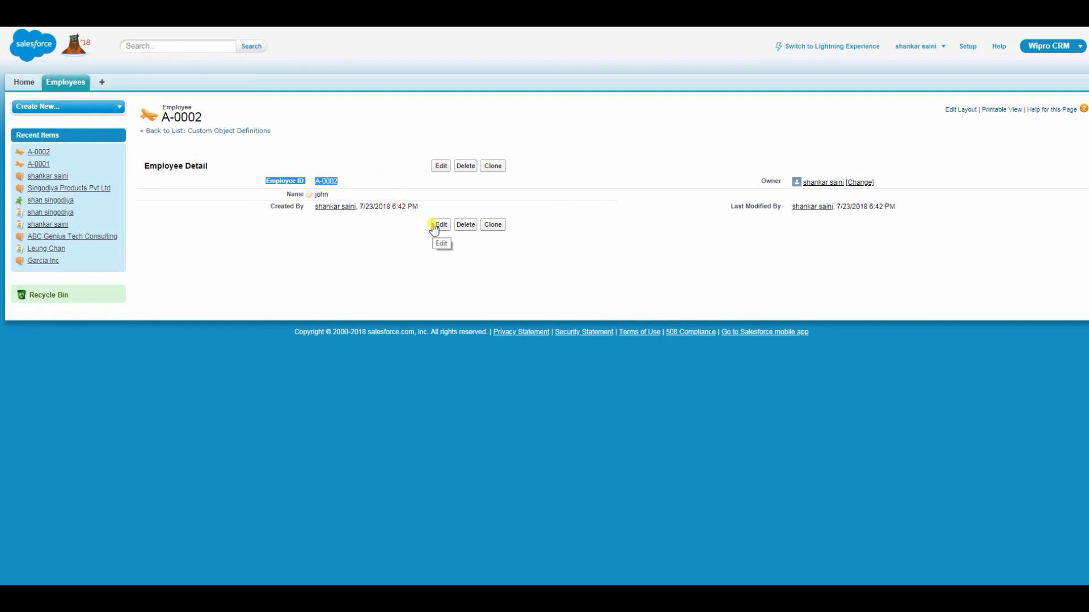
drag(270, 205, 286, 206)
click(335, 122)
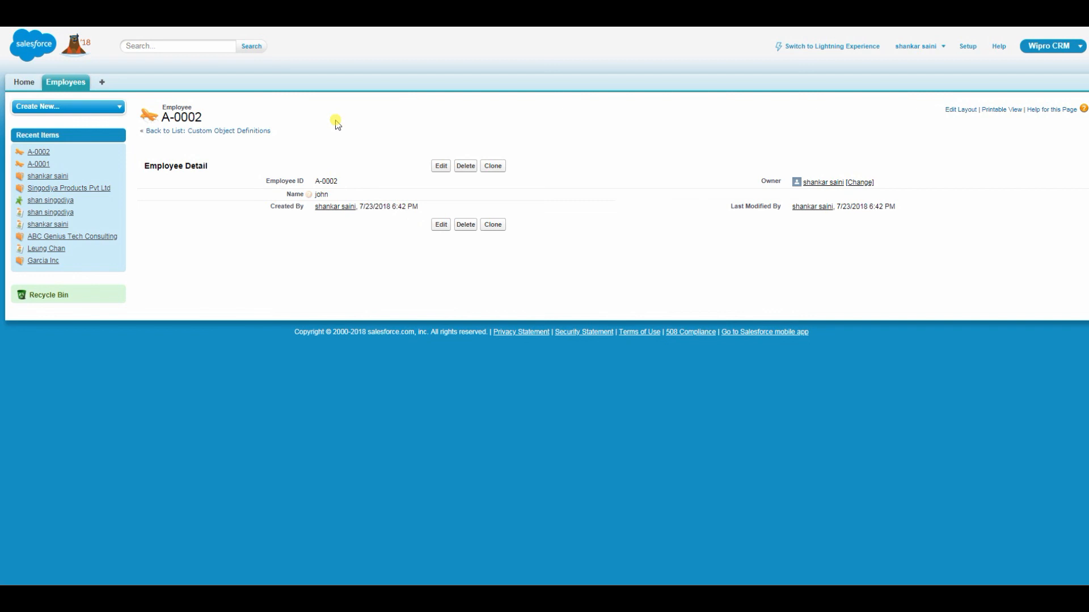